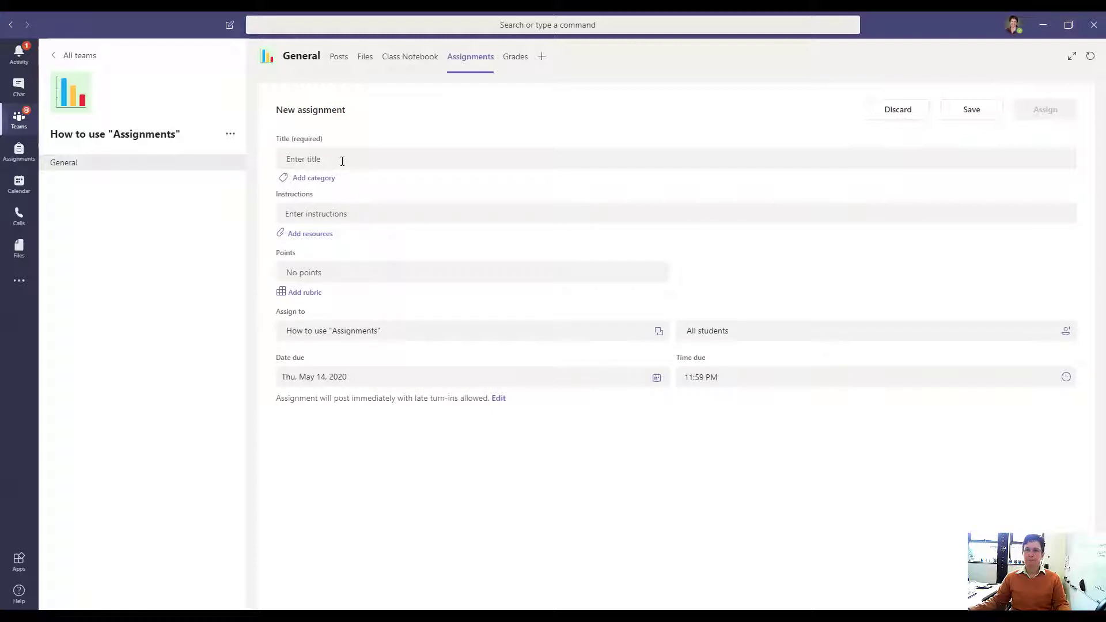
# Step: Fill in the new assignment's details: title "test 1", instructions "do this today" and 20 points
pyautogui.click(342, 160)
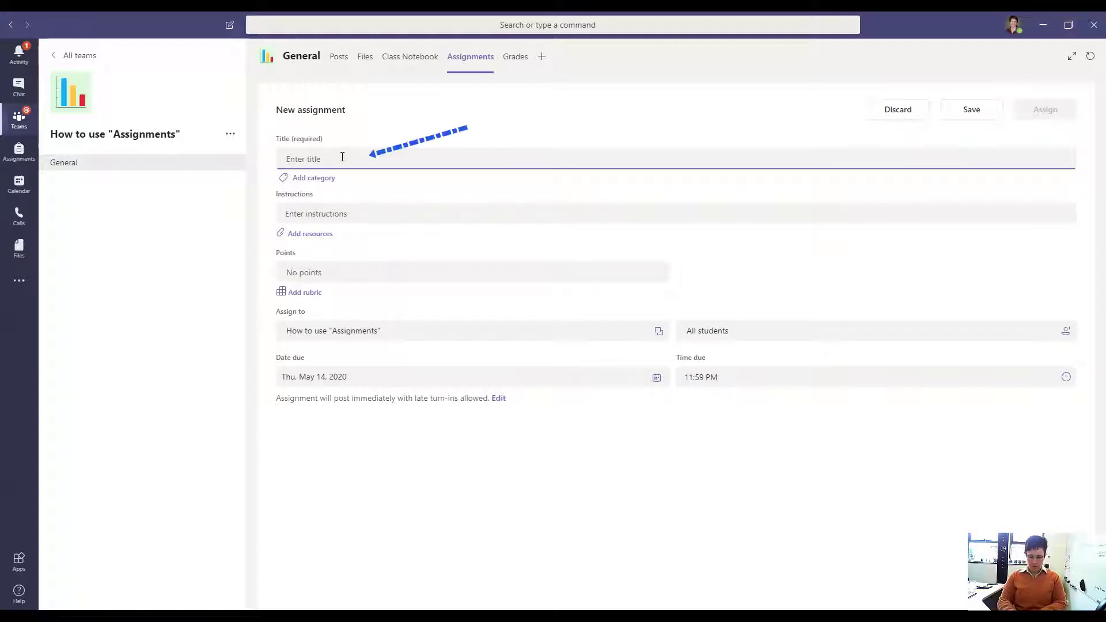
pyautogui.write('test 1')
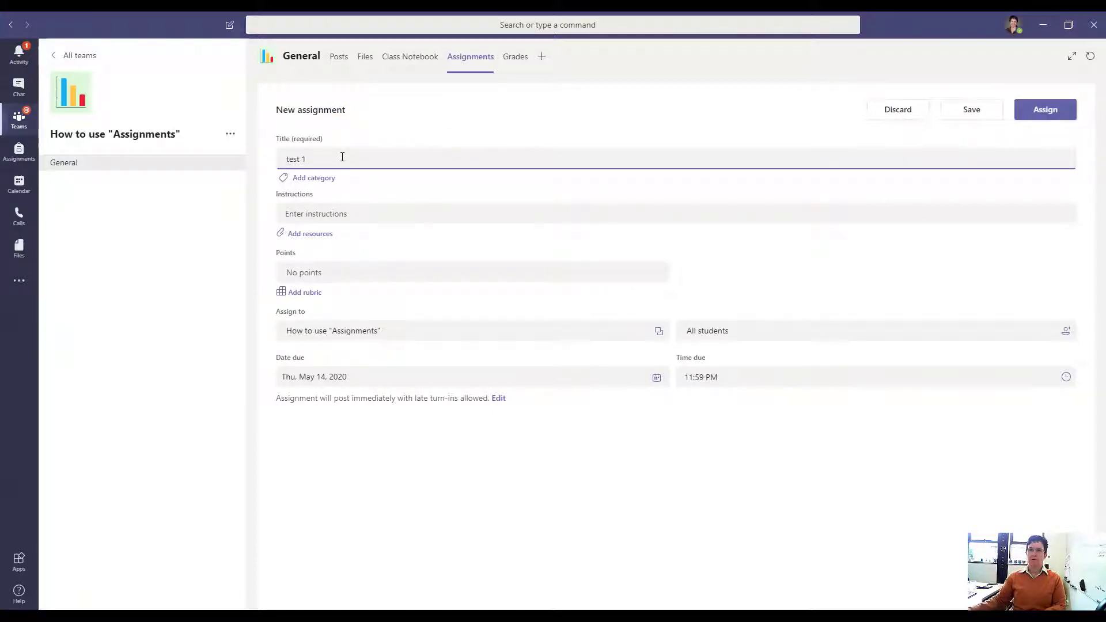
pyautogui.click(348, 214)
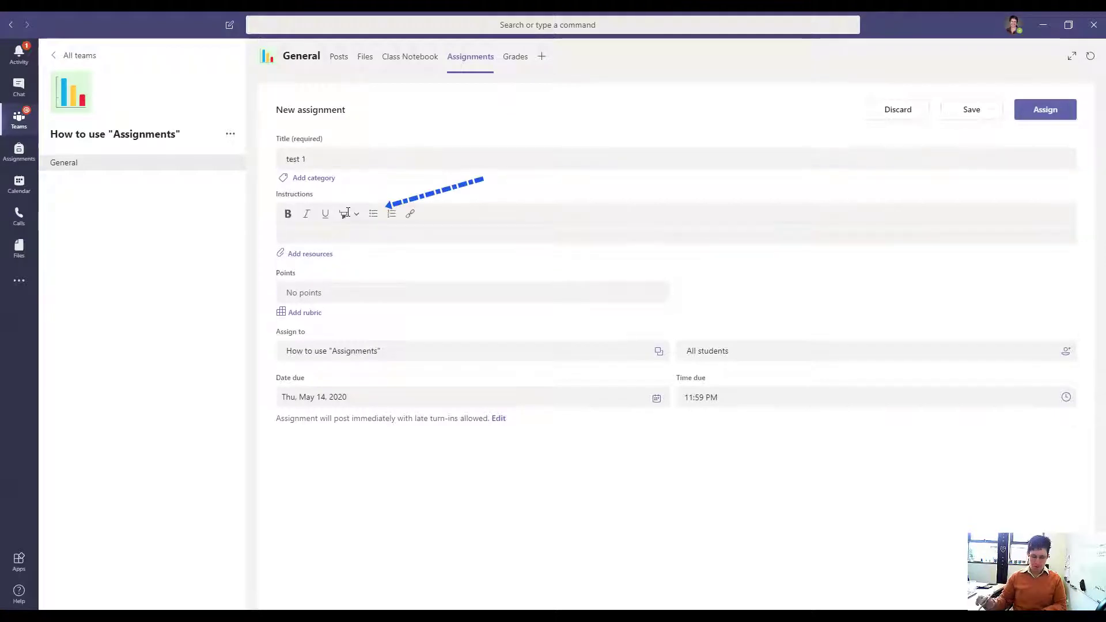
pyautogui.write('do this today')
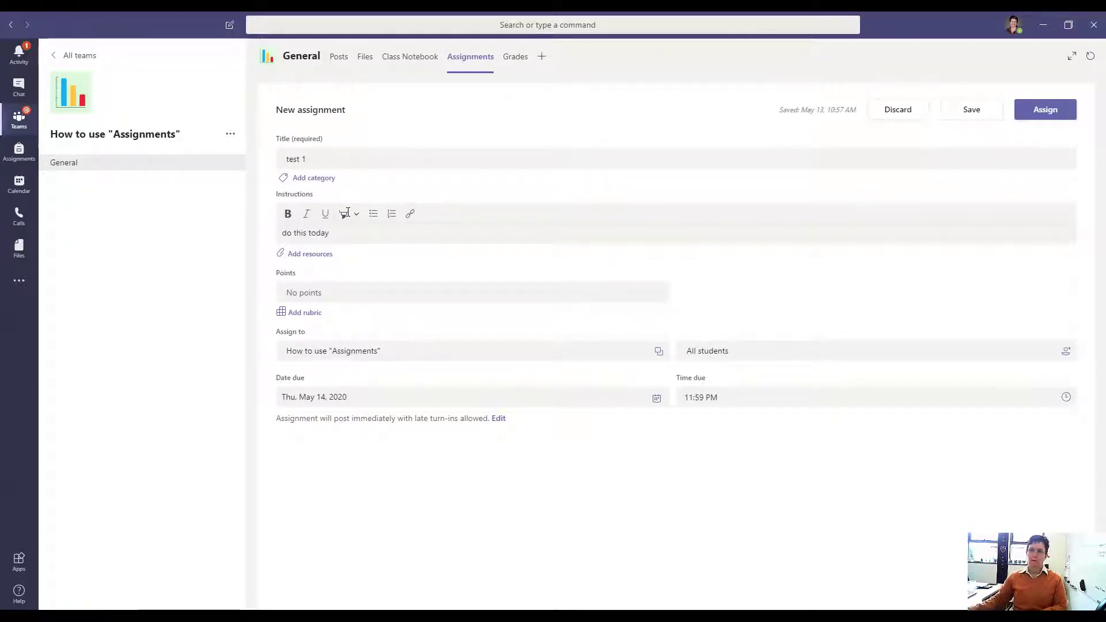
pyautogui.click(351, 292)
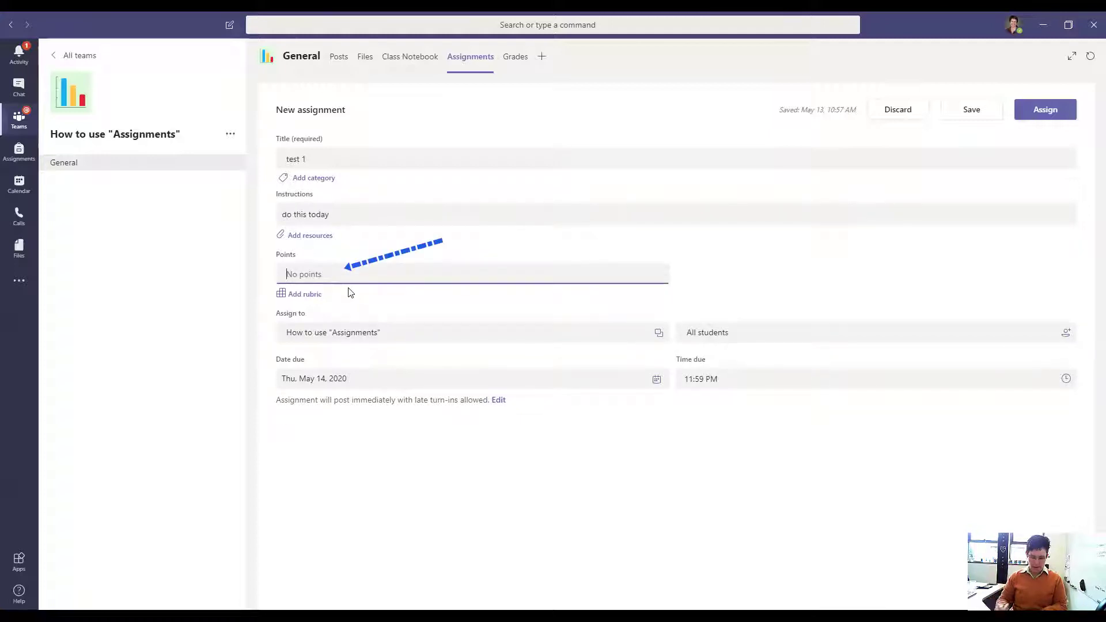
pyautogui.write('20')
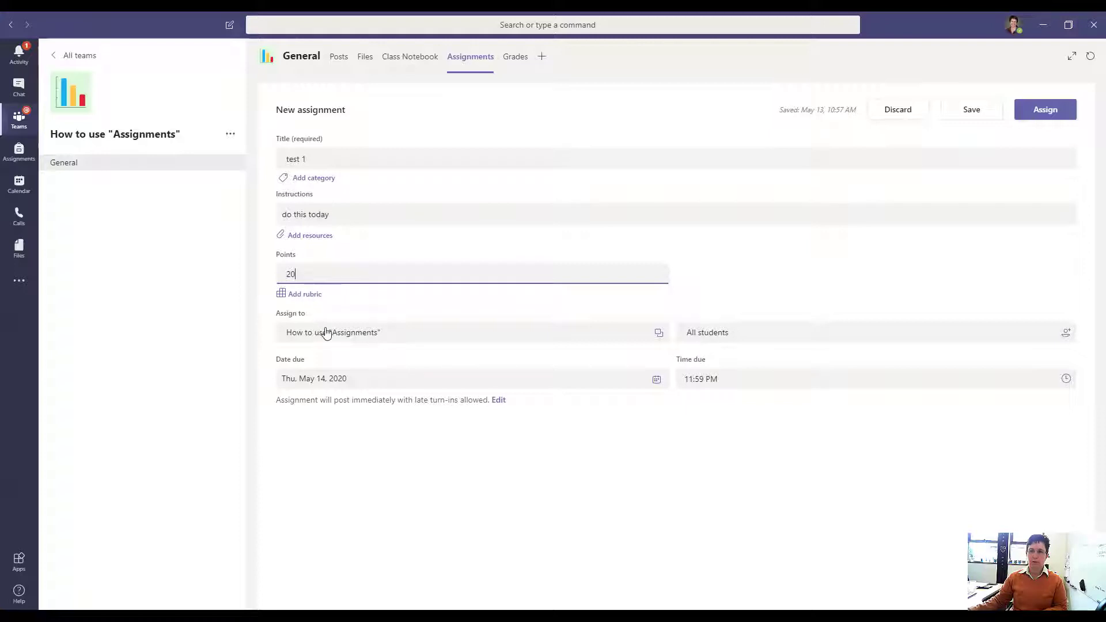
# Step: Attach the file "2020 AOS2 Practice questions MC.docx" from this device as an assignment resource
pyautogui.click(322, 240)
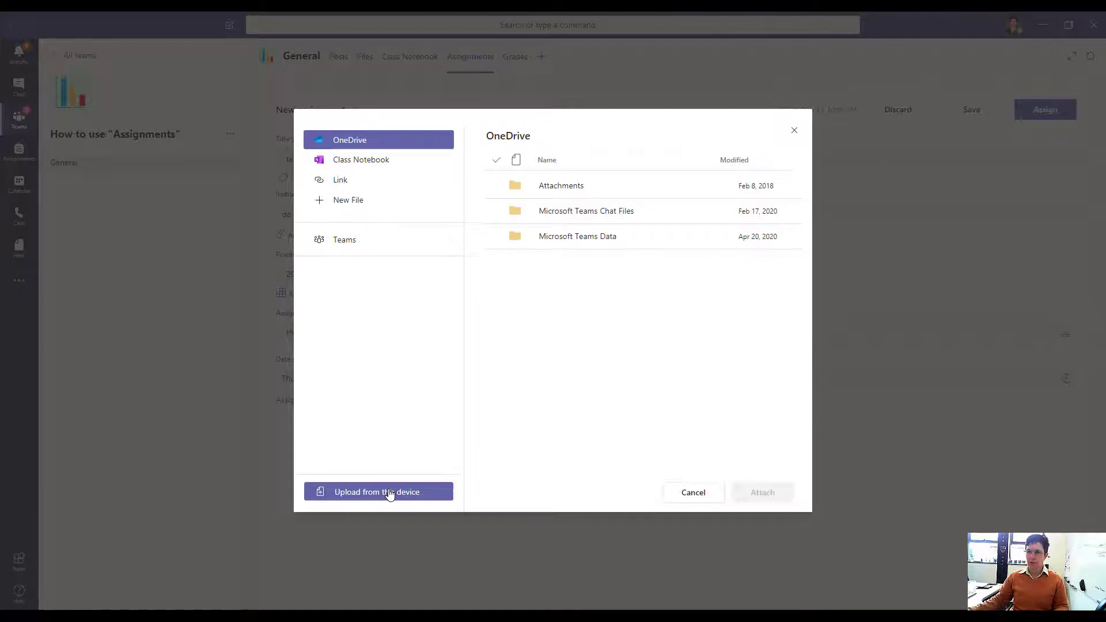
pyautogui.click(389, 494)
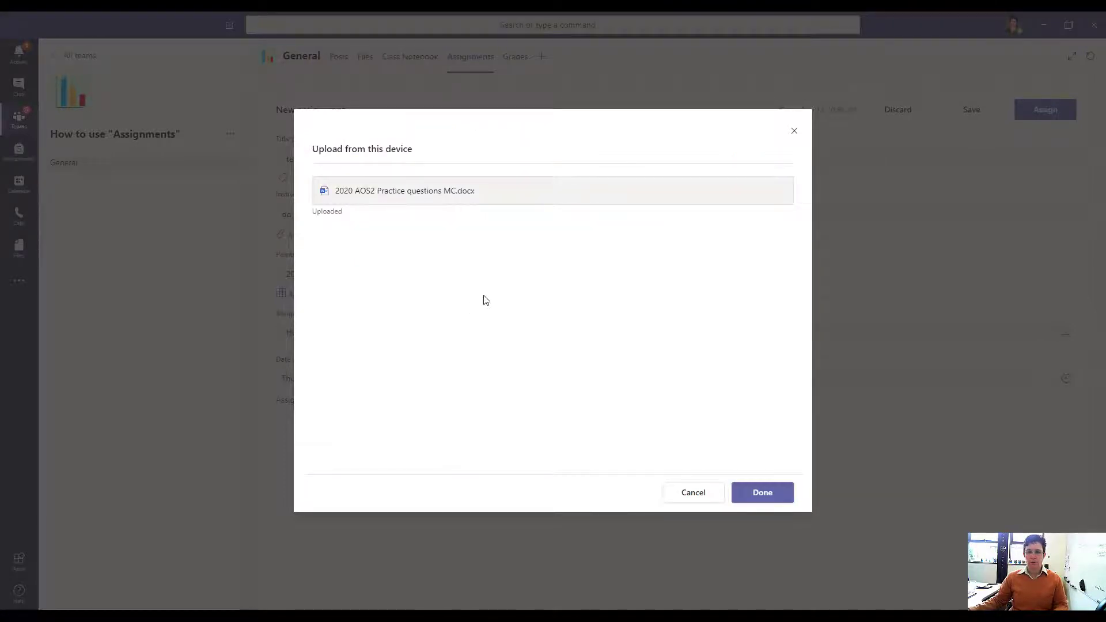
pyautogui.click(774, 495)
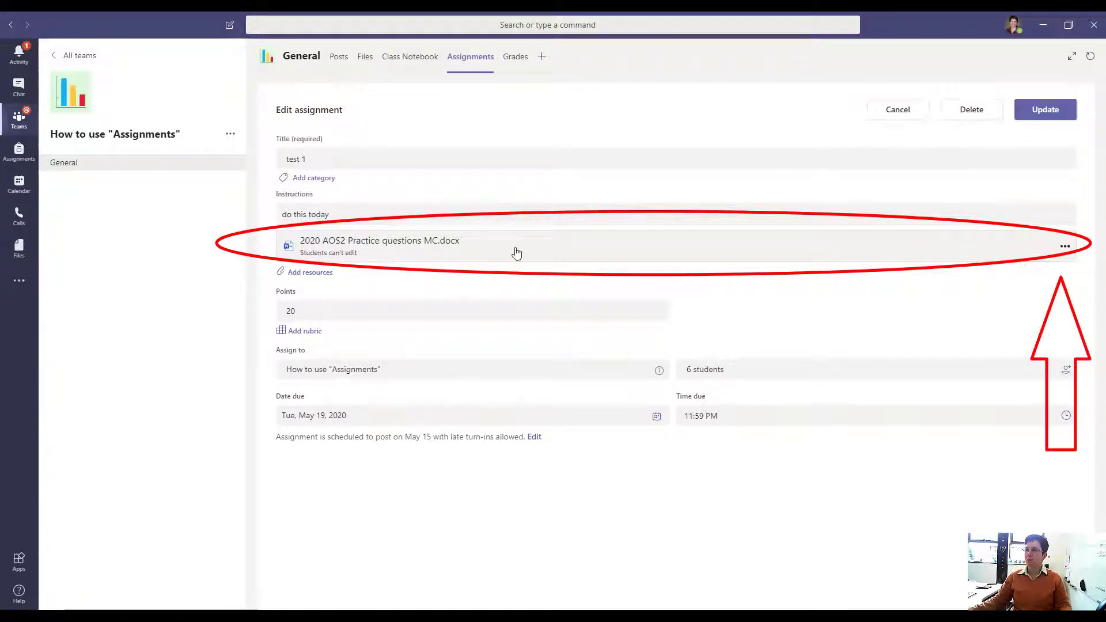
# Step: Set the attached practice questions document so that students edit their own copy
pyautogui.click(1066, 247)
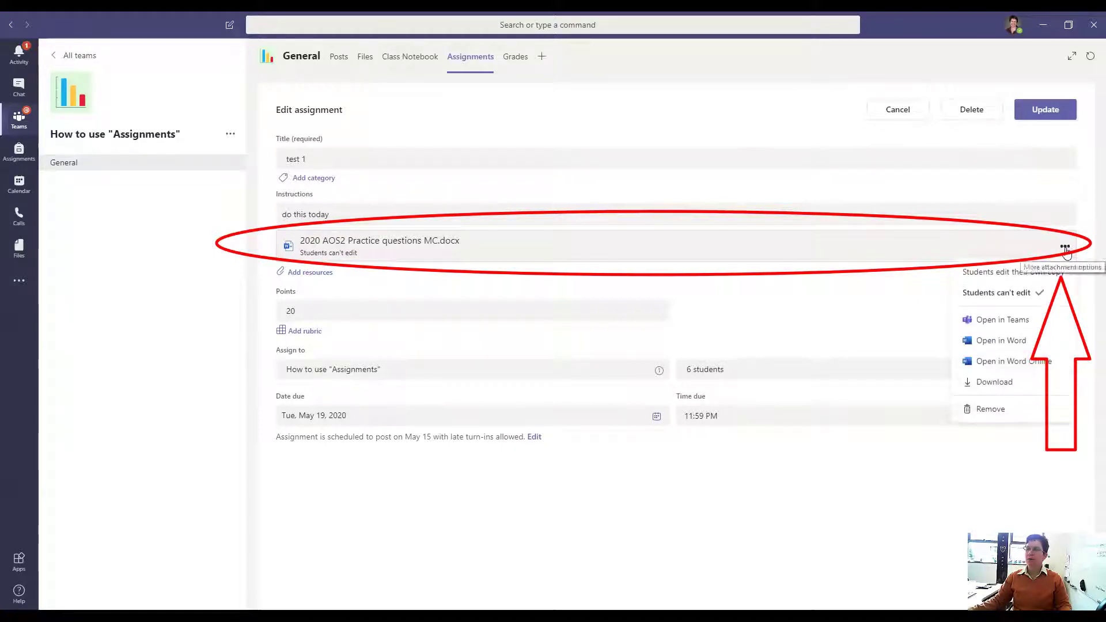
pyautogui.click(1011, 276)
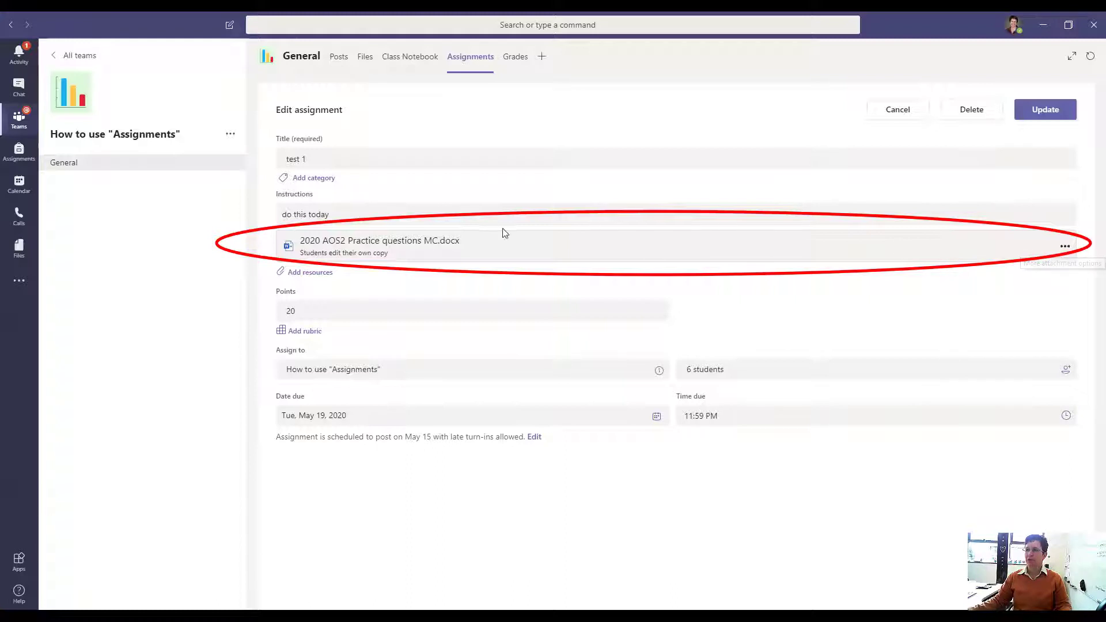
pyautogui.click(1064, 247)
pyautogui.click(972, 271)
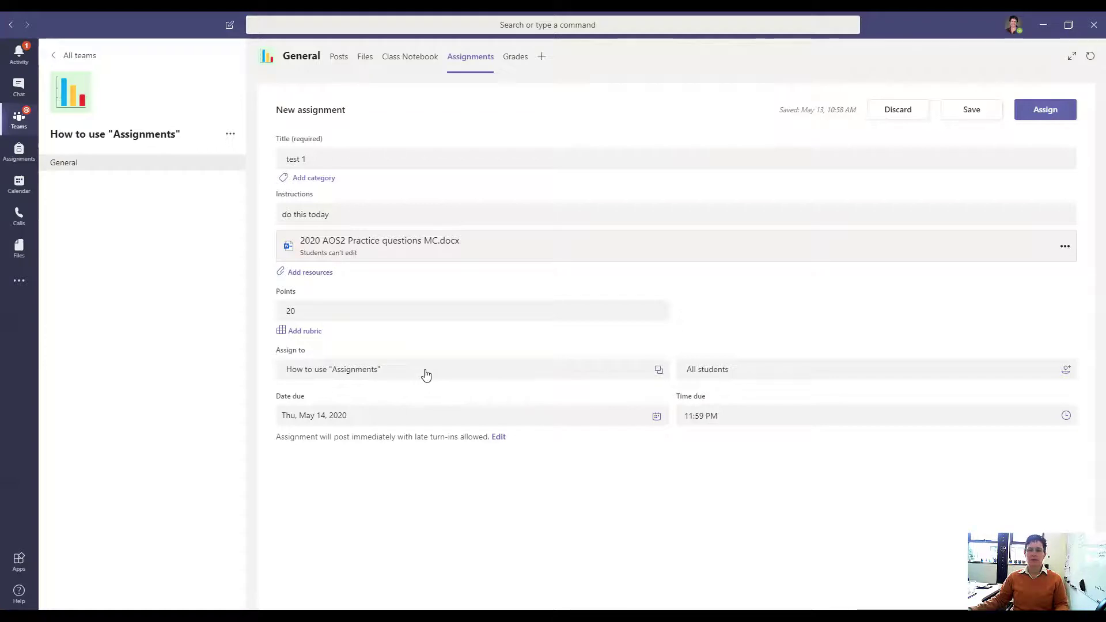
# Step: Restrict the assignment to six students: the first and the third through seventh in the student list
pyautogui.click(834, 370)
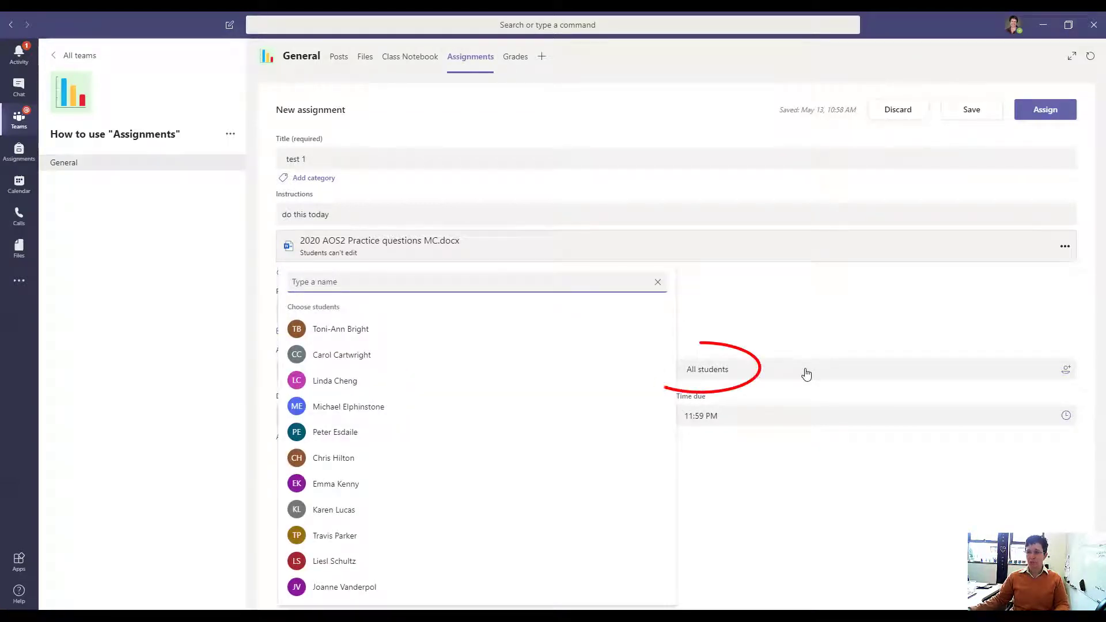
pyautogui.click(353, 329)
pyautogui.click(348, 383)
pyautogui.click(344, 408)
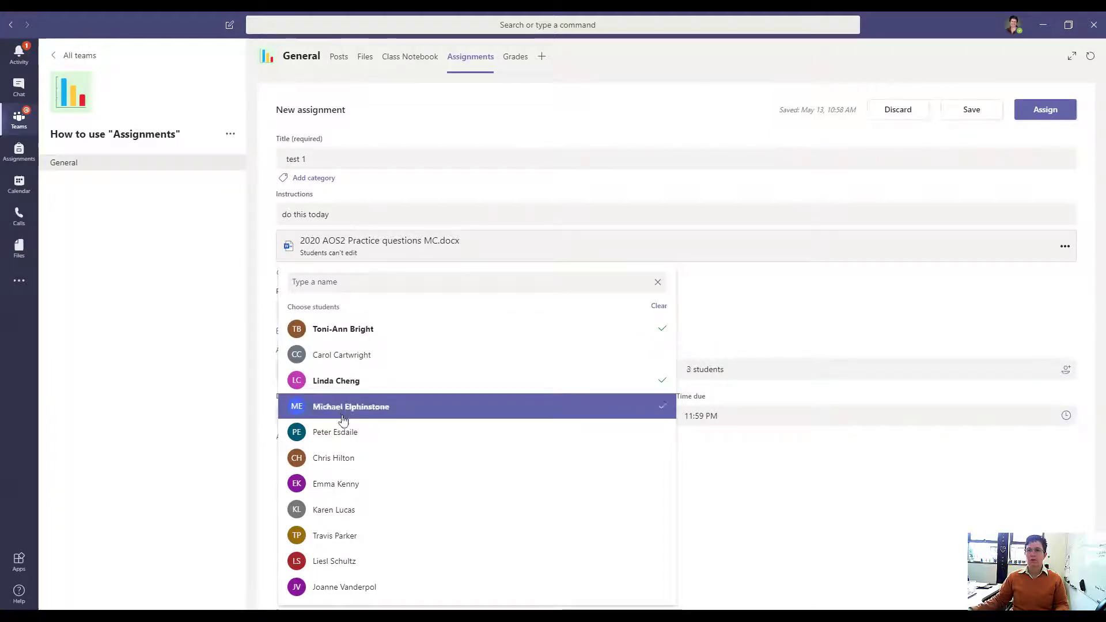
pyautogui.click(344, 433)
pyautogui.click(344, 455)
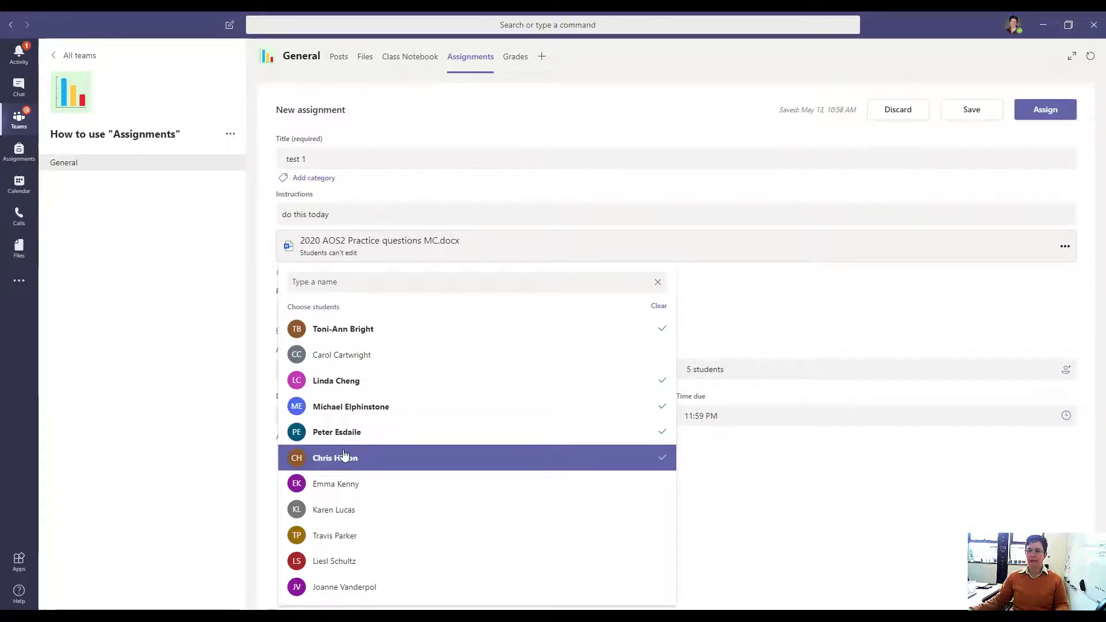
pyautogui.click(352, 485)
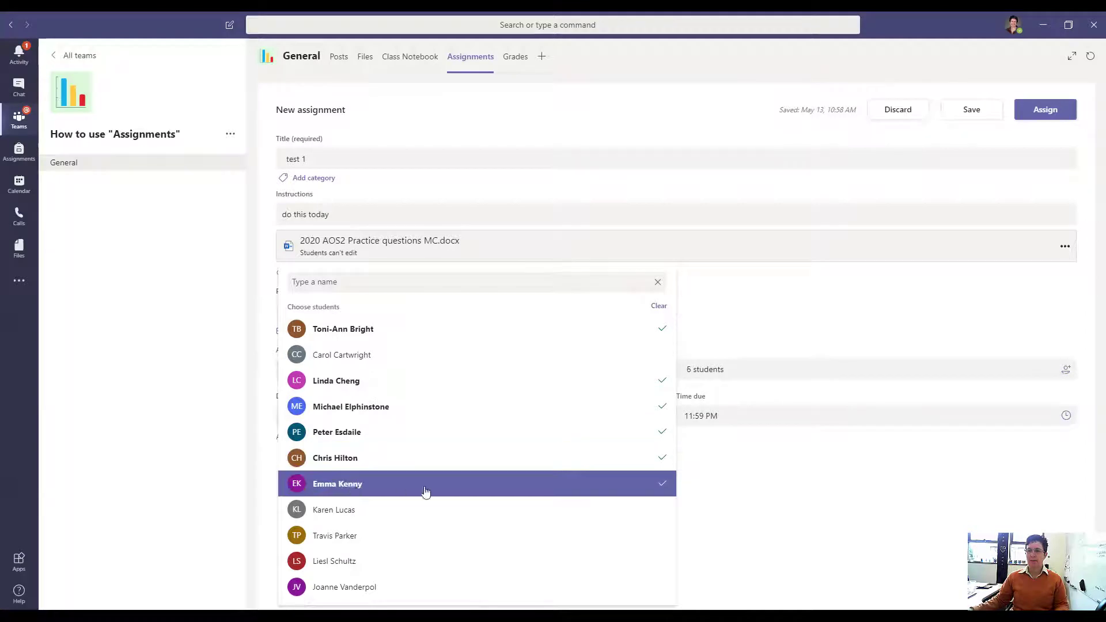
pyautogui.click(793, 470)
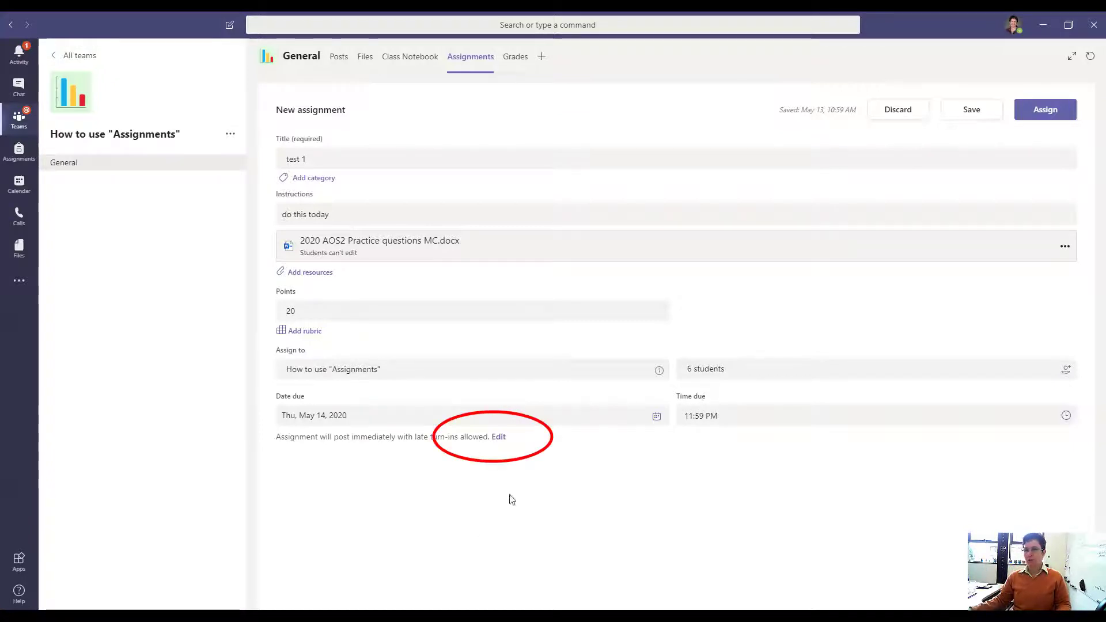
# Step: Schedule the assignment to post on Fri, May 15, 2020 with a due date of Tue, May 19, 2020
pyautogui.click(501, 439)
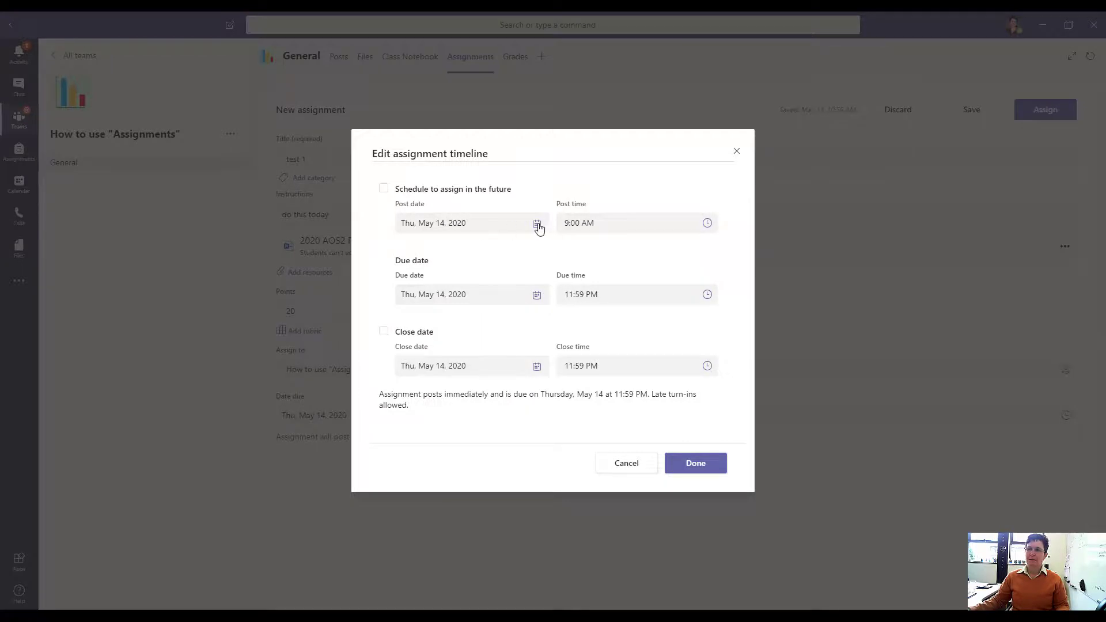
pyautogui.click(538, 225)
pyautogui.click(490, 315)
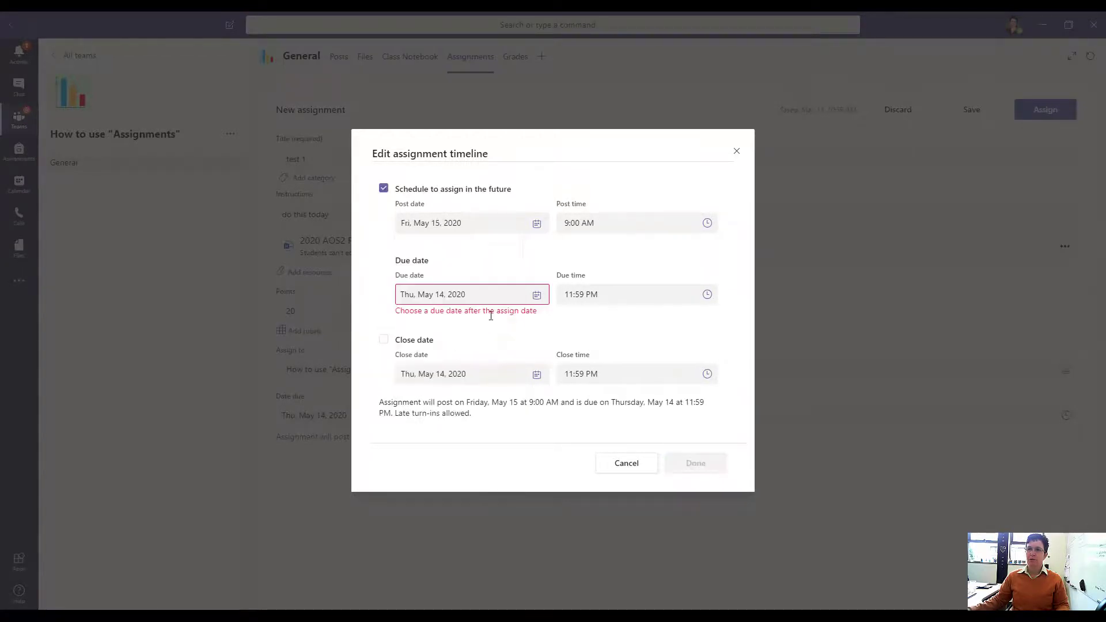
pyautogui.click(614, 223)
pyautogui.click(479, 300)
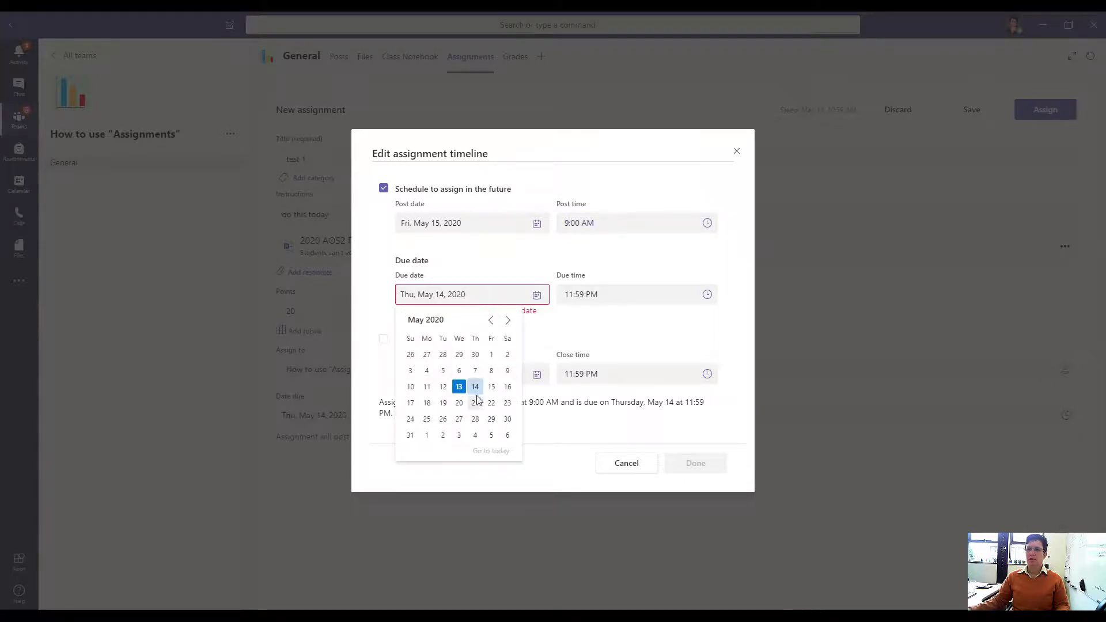
pyautogui.click(443, 404)
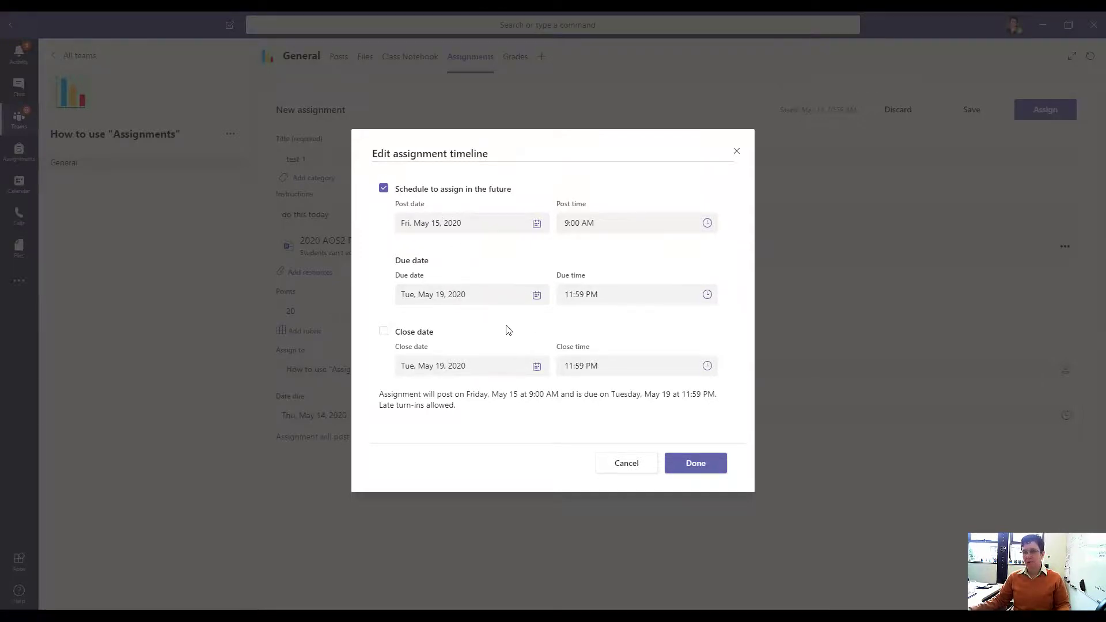
pyautogui.click(698, 464)
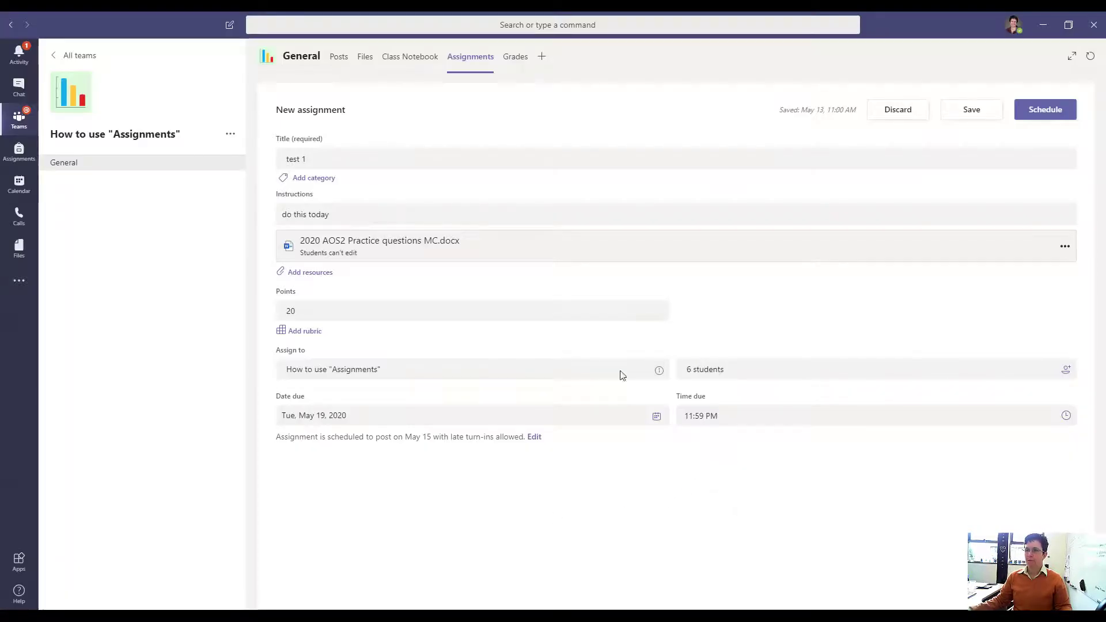
pyautogui.click(1056, 111)
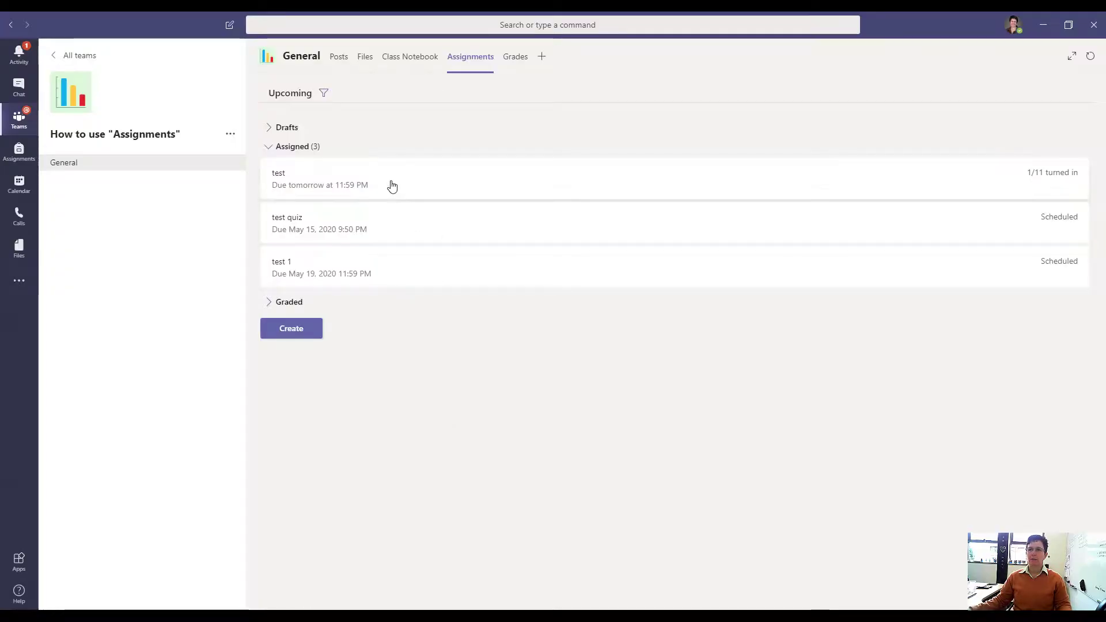
# Step: Open the "test" assignment and view the returned student's submitted work
pyautogui.click(391, 186)
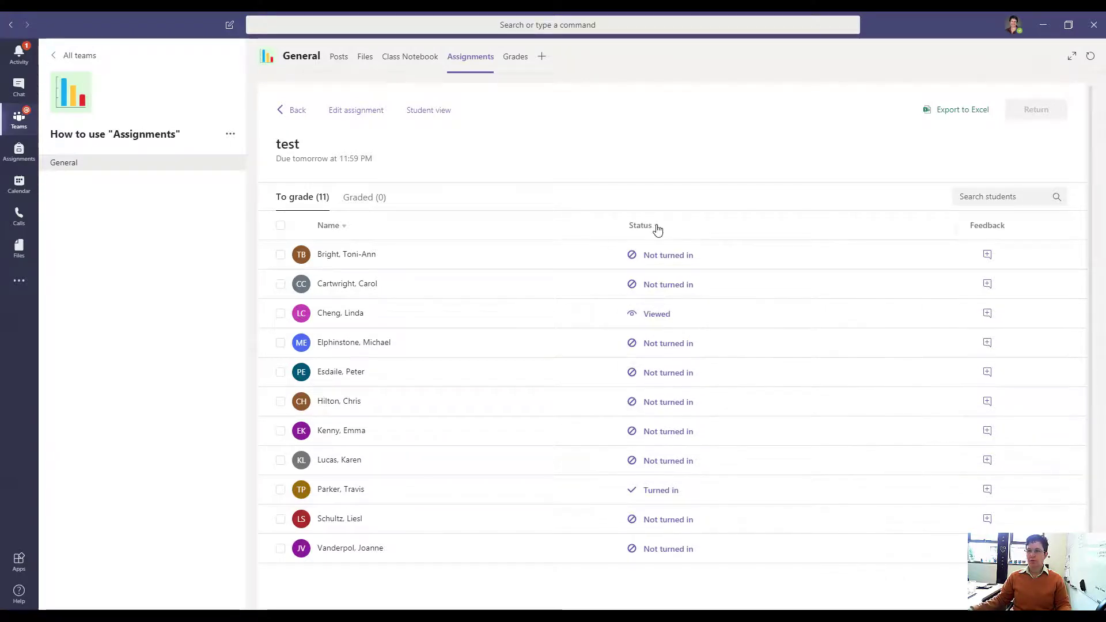
pyautogui.click(360, 112)
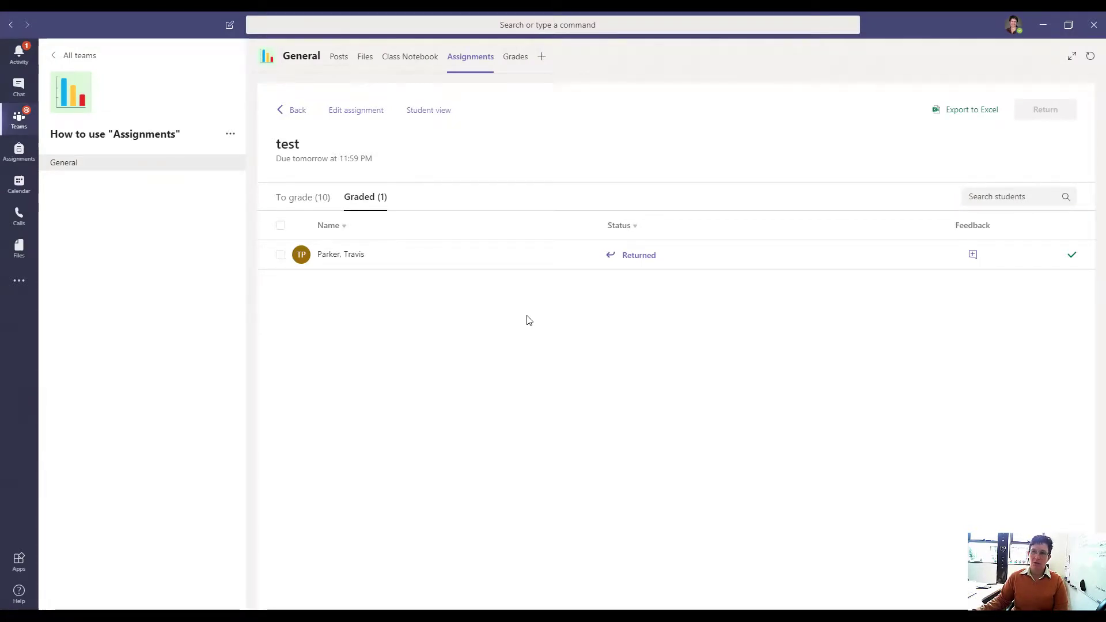
pyautogui.click(492, 253)
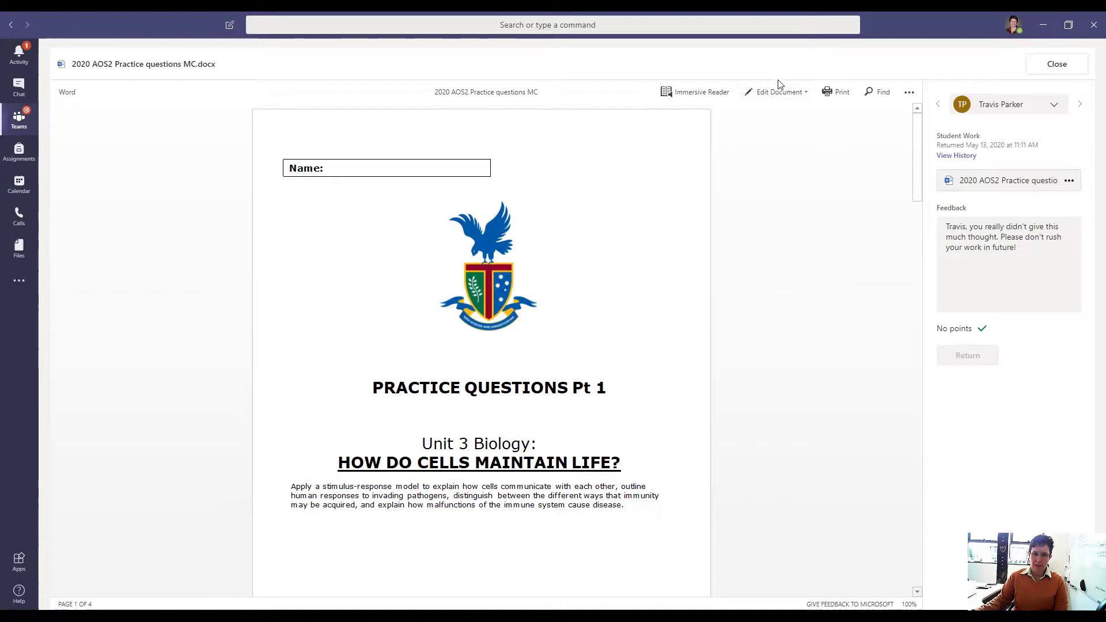
# Step: Open the submitted document for editing in the Word desktop app, trusting the file
pyautogui.click(779, 91)
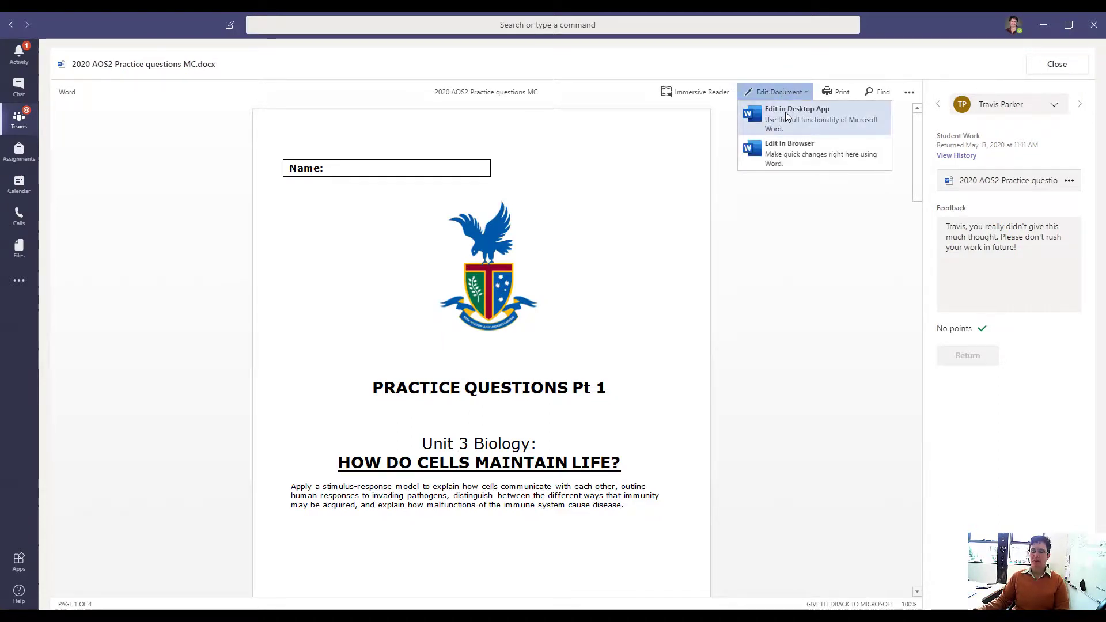
pyautogui.click(786, 112)
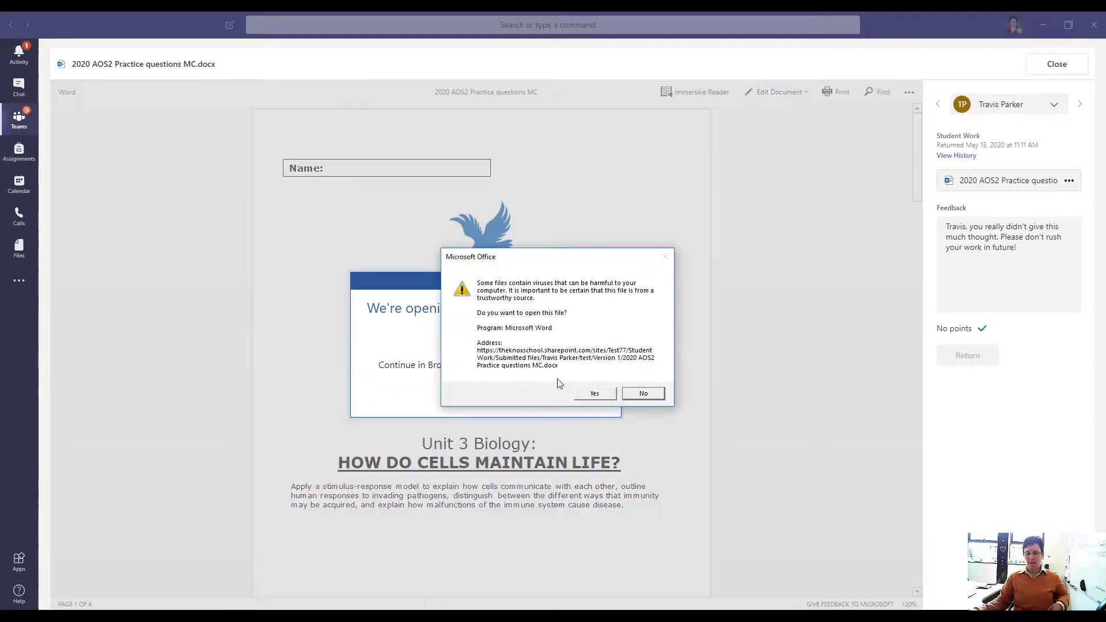
pyautogui.click(593, 394)
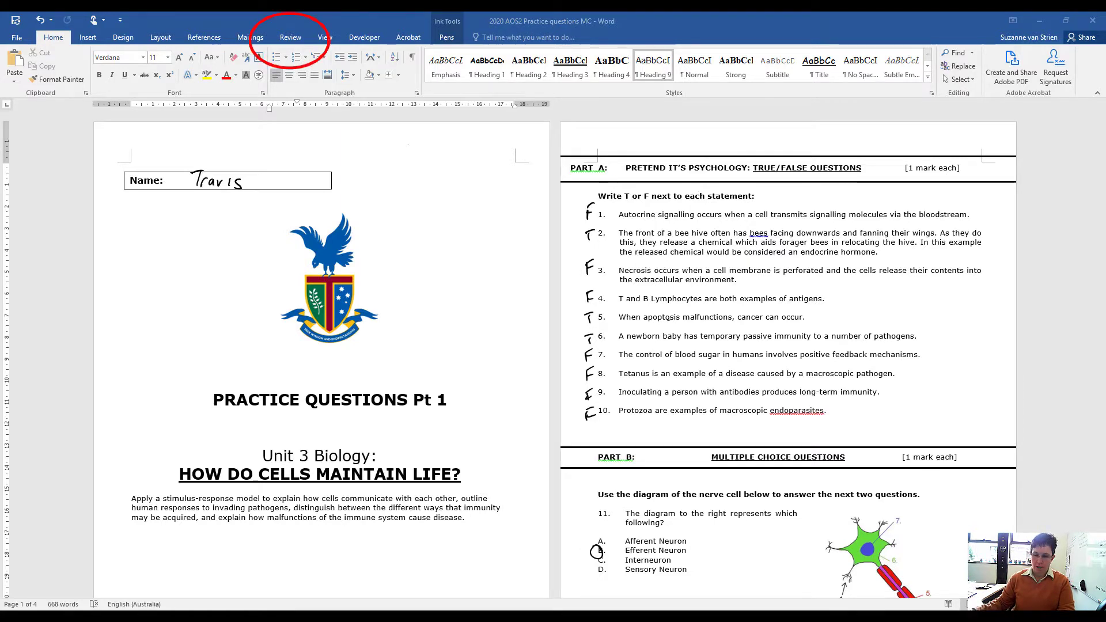
# Step: Start inking and mark the submission in blue with ticks on true/false questions 1 and 2 and freehand scribbles beside them
pyautogui.click(290, 38)
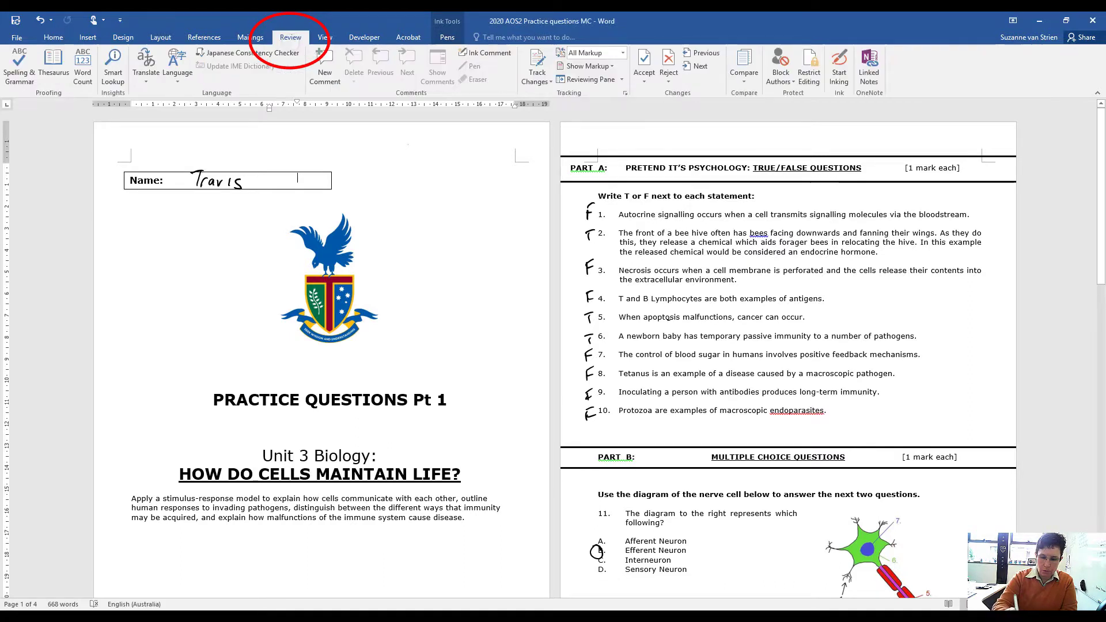
pyautogui.click(836, 73)
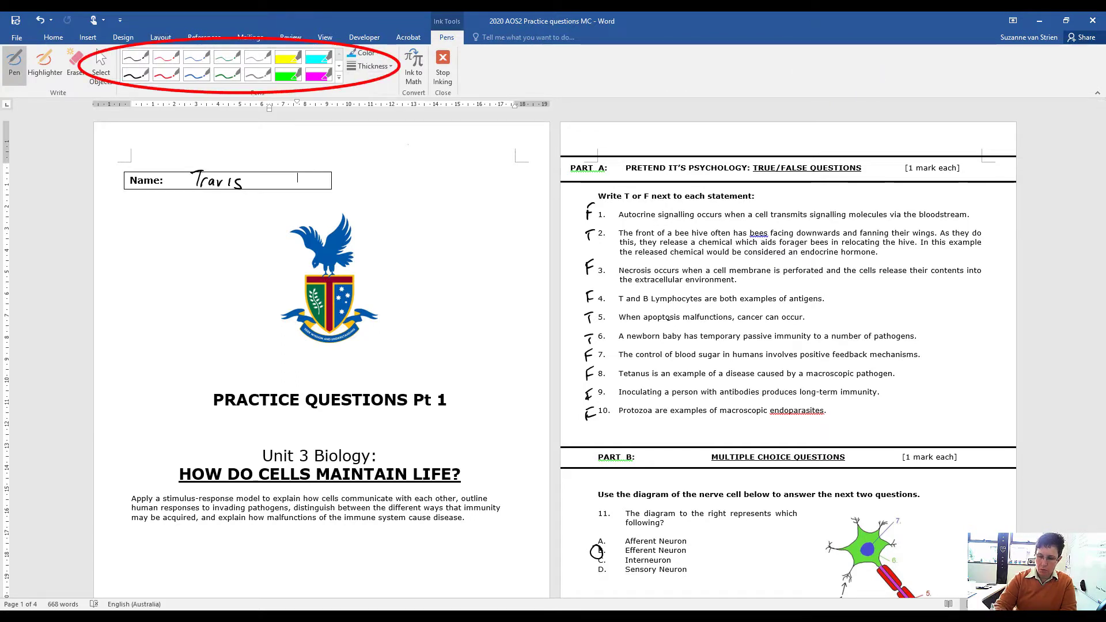
pyautogui.moveTo(657, 211); pyautogui.dragTo(676, 199)
pyautogui.moveTo(658, 239); pyautogui.dragTo(674, 229)
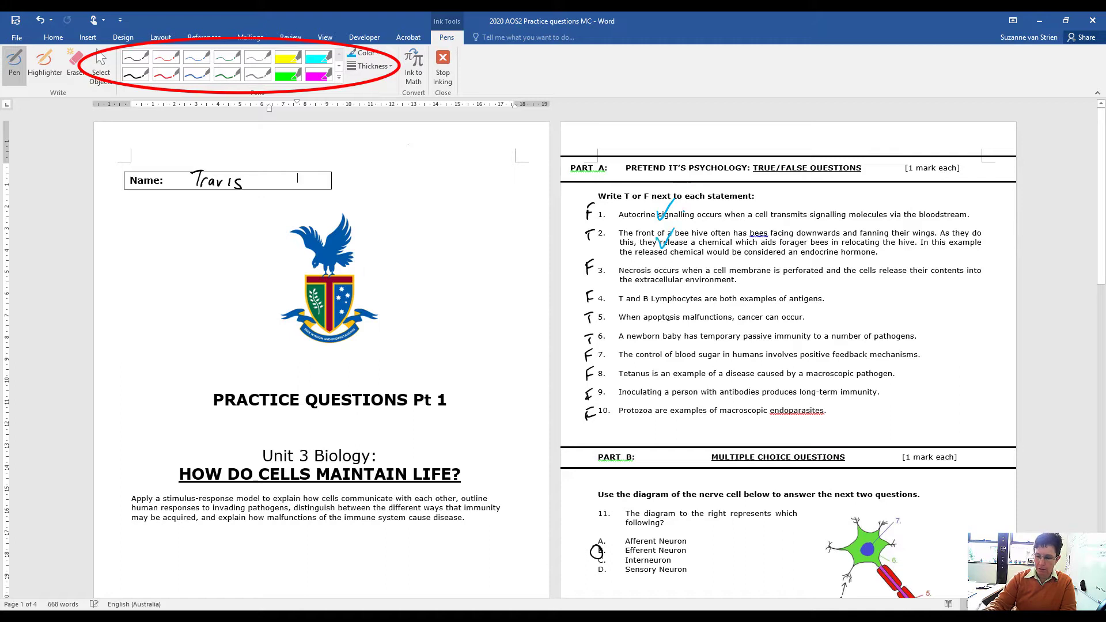
pyautogui.moveTo(821, 200); pyautogui.dragTo(915, 225)
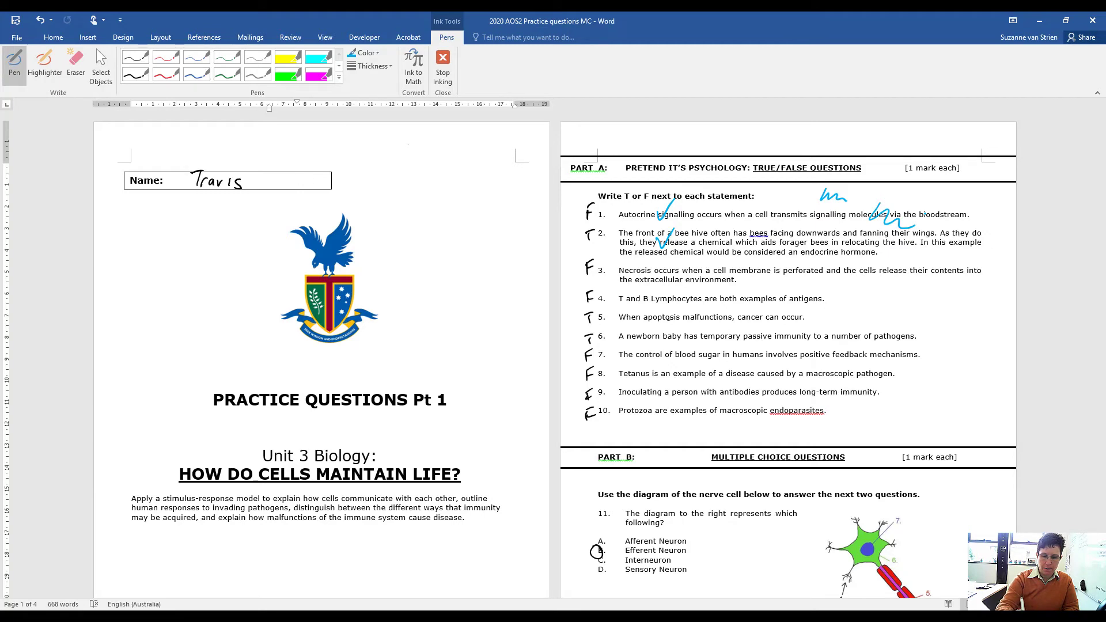
# Step: Set the document view to Page Width
pyautogui.click(324, 36)
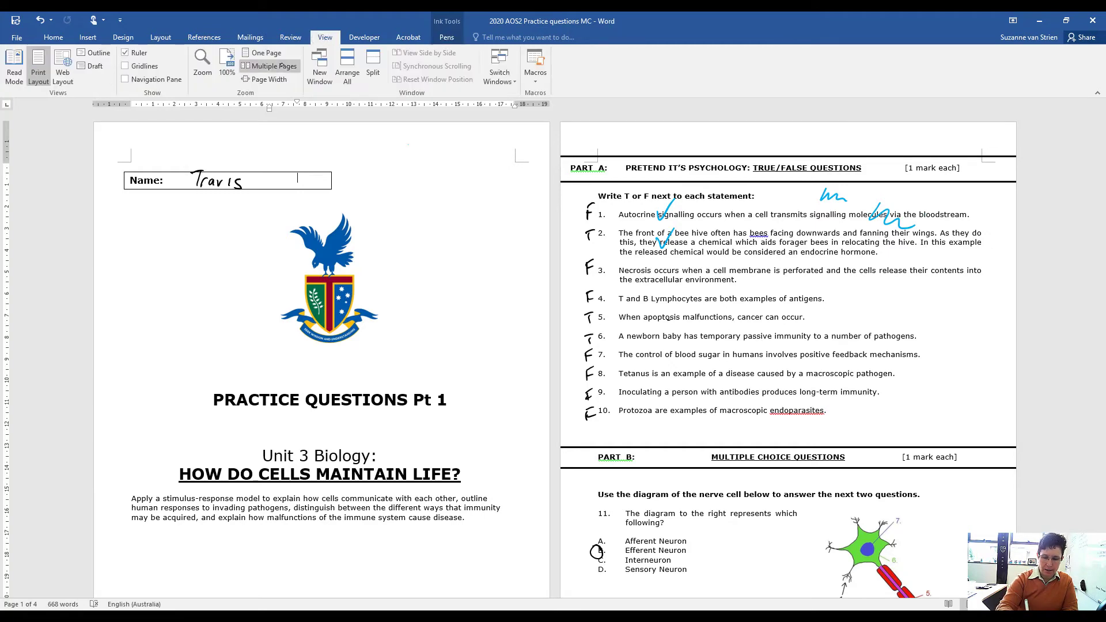
pyautogui.click(271, 79)
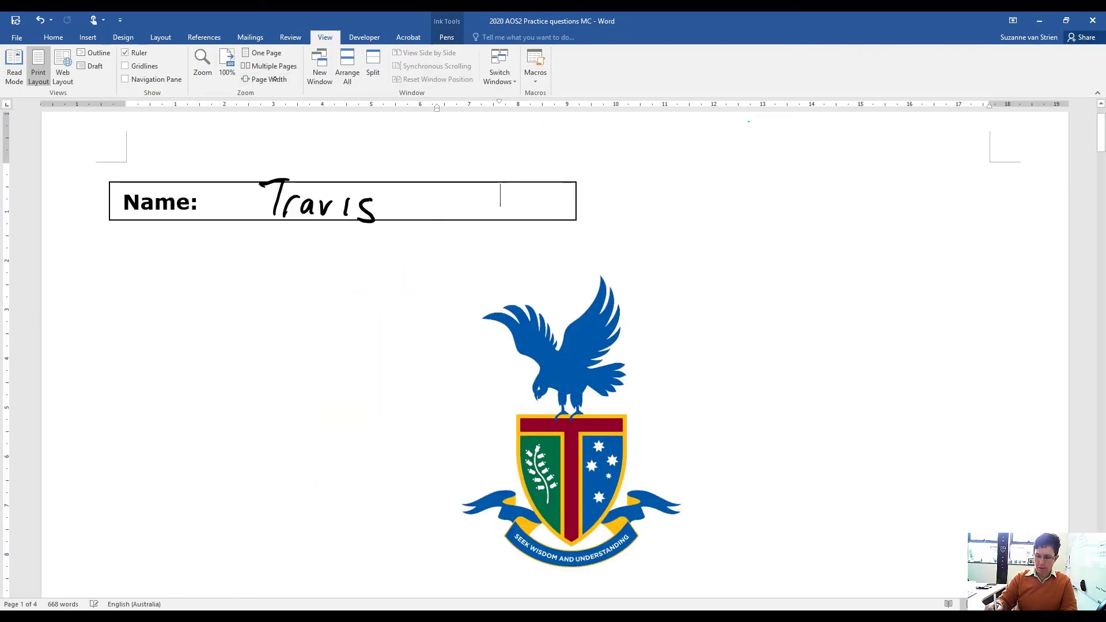